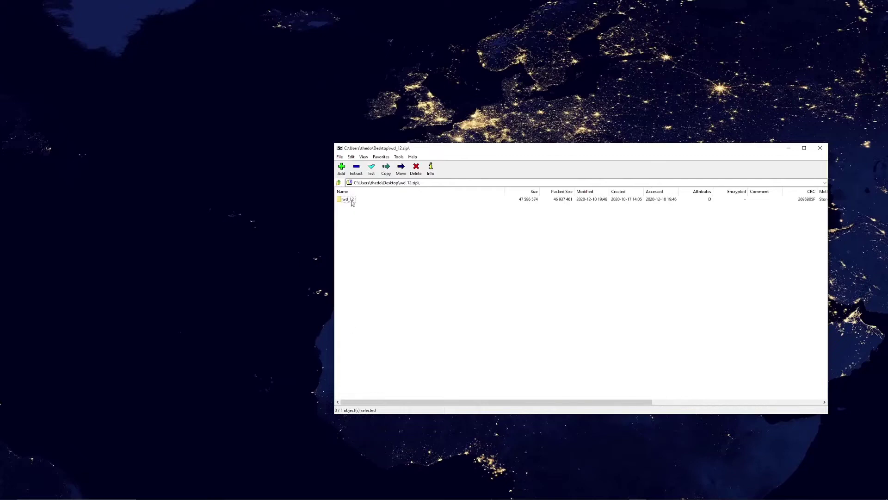
# Check the contents of wd_12.zip and extract its wd_12 folder to the desktop
pyautogui.doubleClick(351, 200)
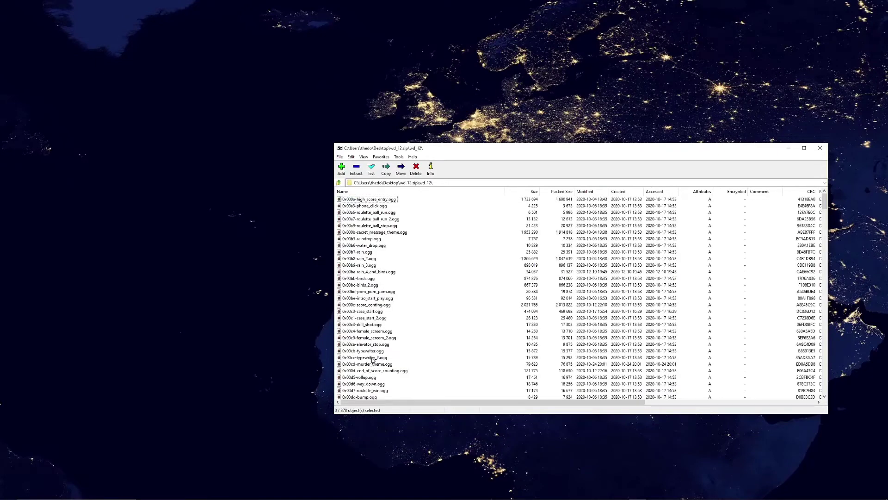
pyautogui.click(339, 182)
pyautogui.moveTo(349, 199); pyautogui.dragTo(313, 240)
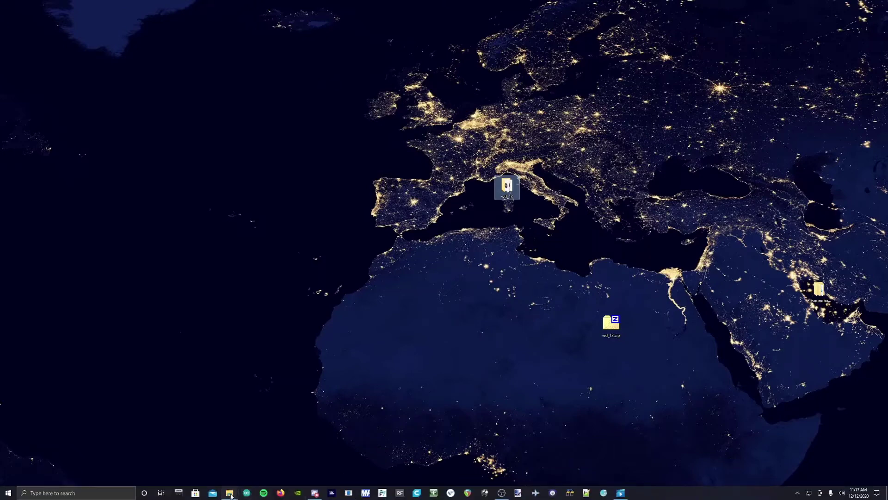
# Create a folder named altsound in C:\Visual Pinball\VPinMAME
pyautogui.click(240, 479)
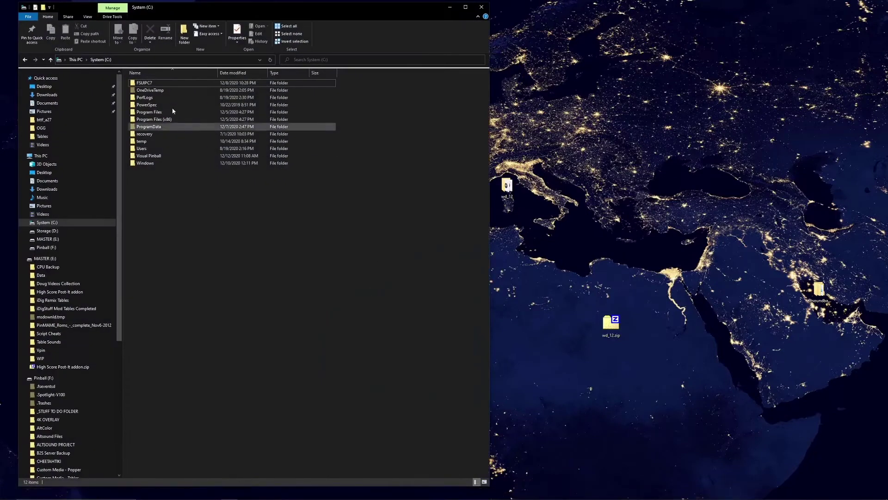
pyautogui.doubleClick(149, 156)
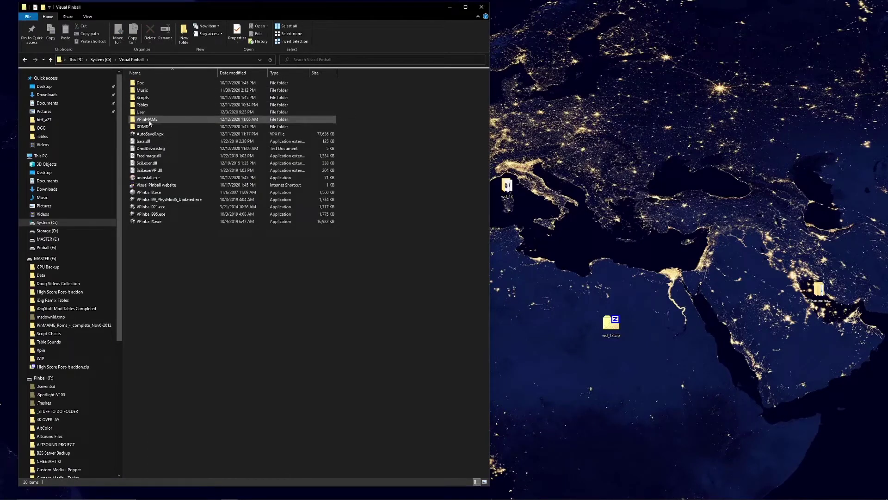
pyautogui.click(156, 120)
pyautogui.doubleClick(157, 120)
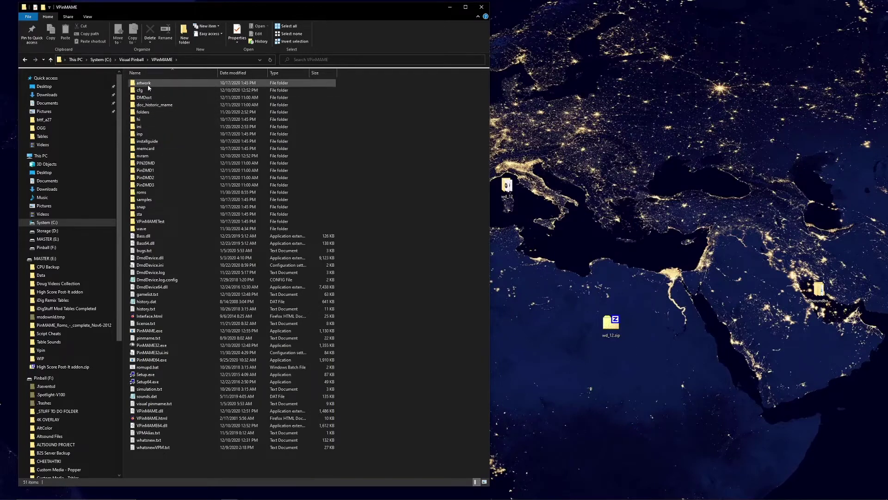
pyautogui.click(183, 36)
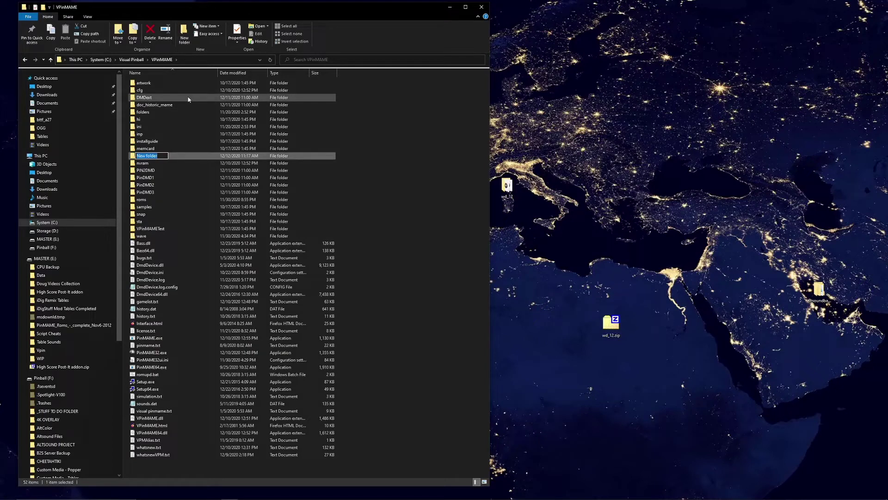
pyautogui.write('altsound')
pyautogui.press('Return')
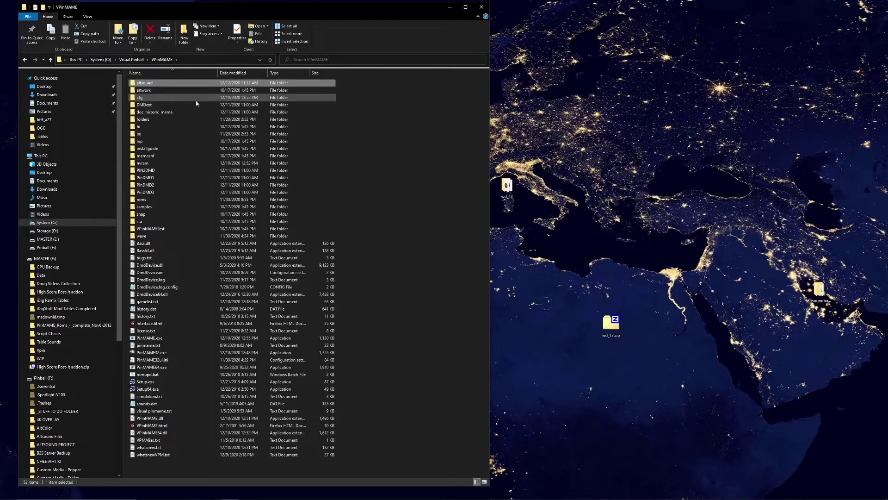
# Move the wd_12 folder from the desktop into the new altsound folder and close the file window
pyautogui.doubleClick(145, 84)
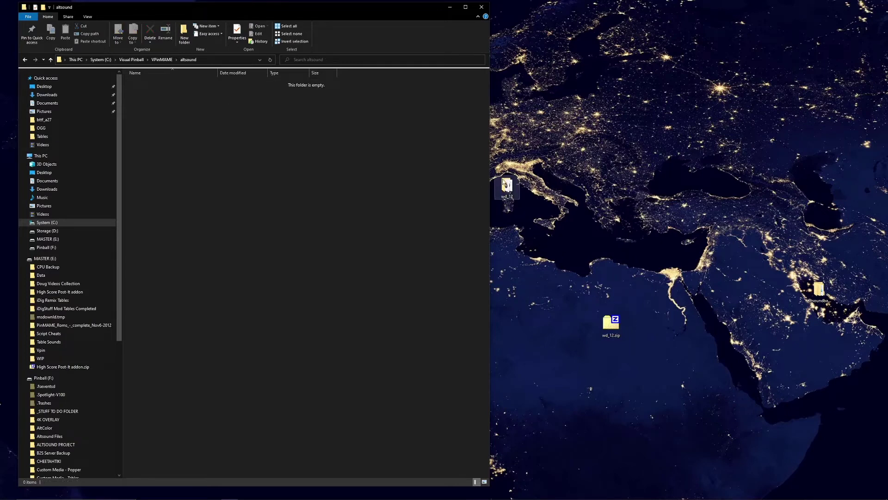
pyautogui.moveTo(507, 185); pyautogui.dragTo(210, 131)
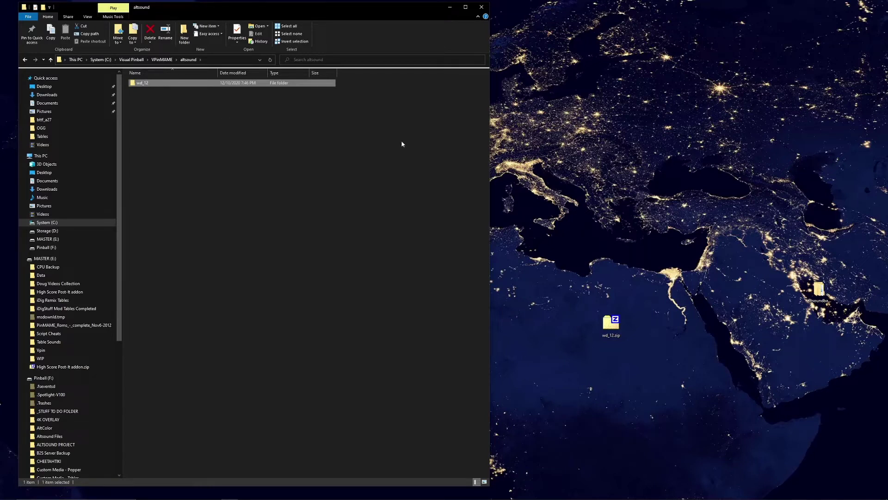
pyautogui.click(481, 7)
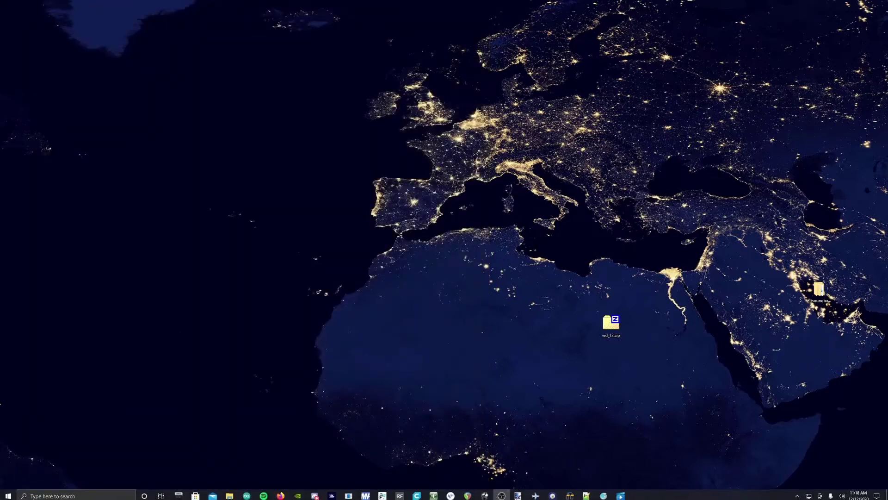
# Switch to Visual Pinball, open the recent table Who Dunnit (Bally 1995).vpx and run it
pyautogui.click(486, 494)
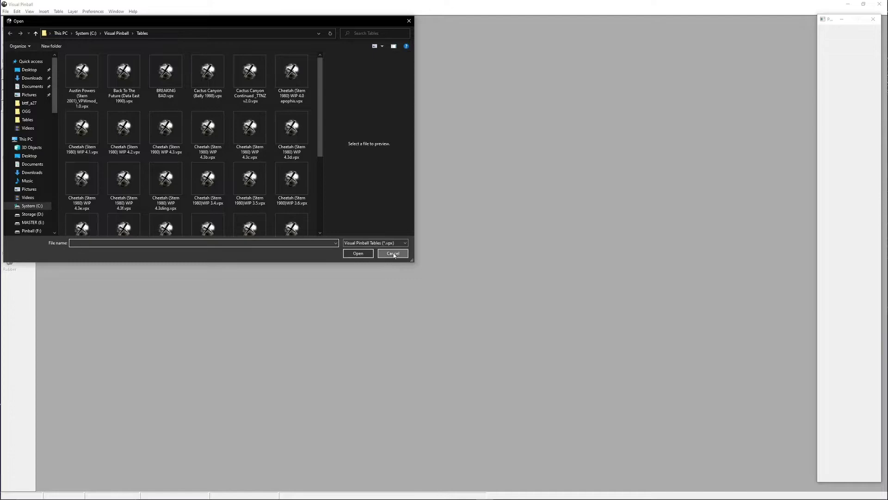
pyautogui.click(393, 253)
pyautogui.click(6, 11)
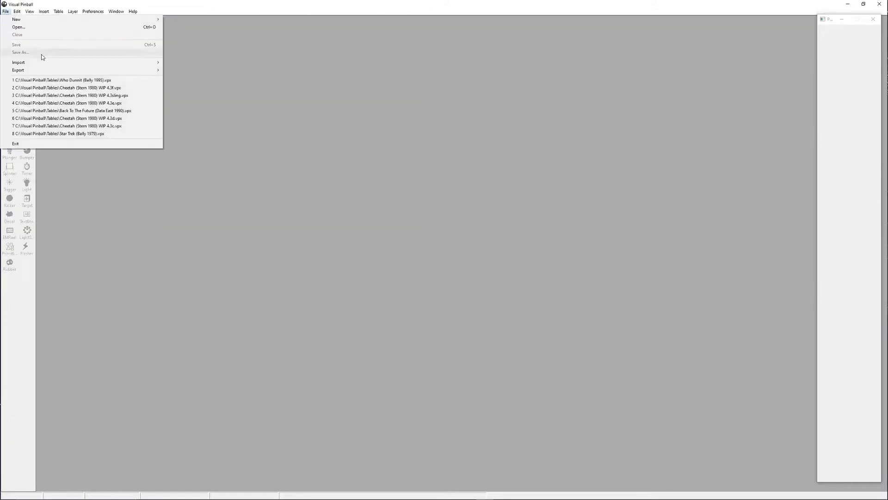
pyautogui.click(45, 81)
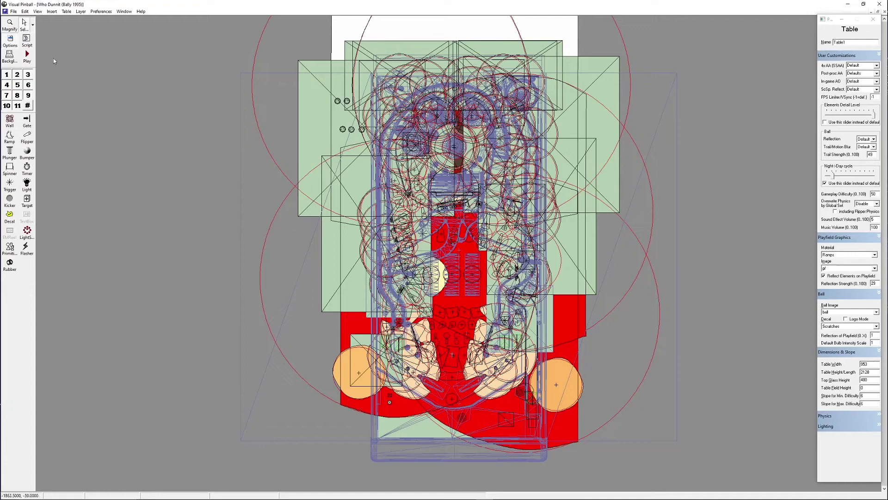
pyautogui.click(27, 56)
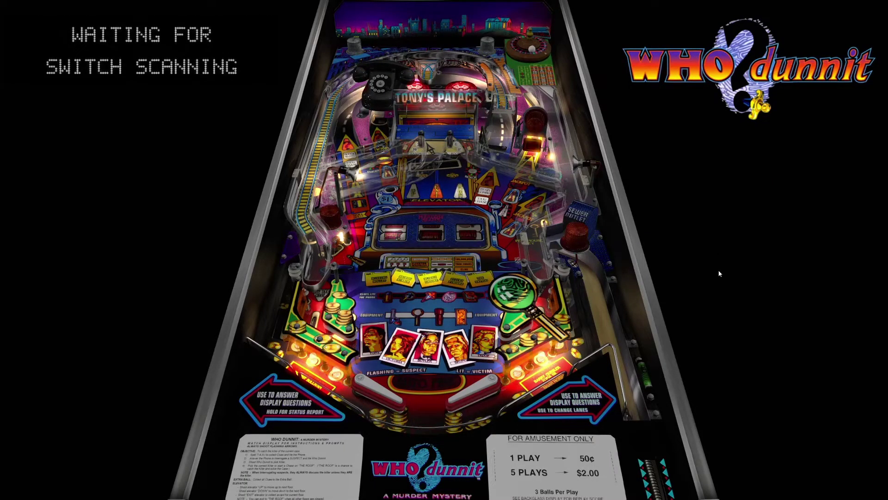
# Apply Alt. Sound Mode 1 in the WHO Dunnit (wd_12) options and quit the running table
pyautogui.press('F1')
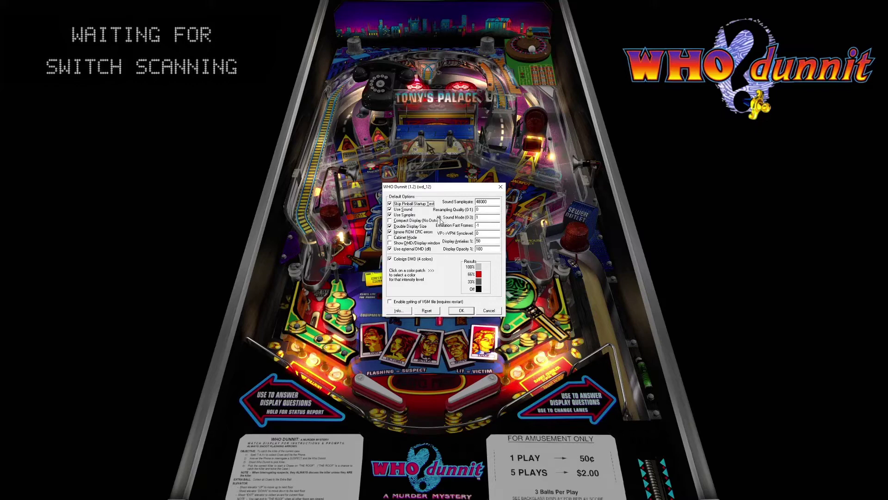
pyautogui.doubleClick(481, 216)
pyautogui.click(461, 311)
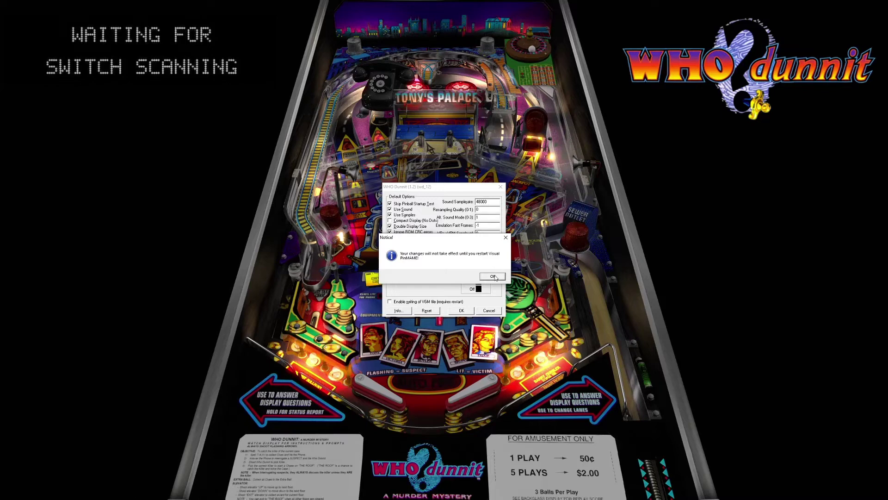
pyautogui.click(493, 277)
pyautogui.press('q')
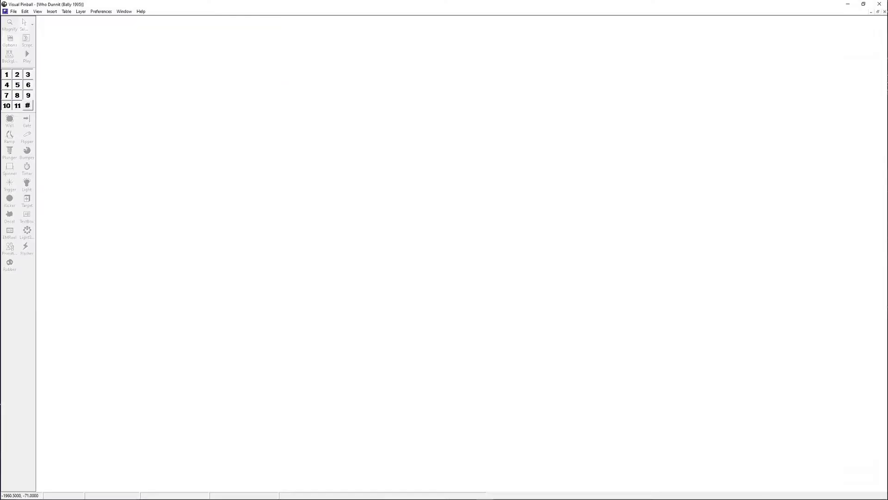
# Run the Who Dunnit table again and insert coins for two credits
pyautogui.press('F5')
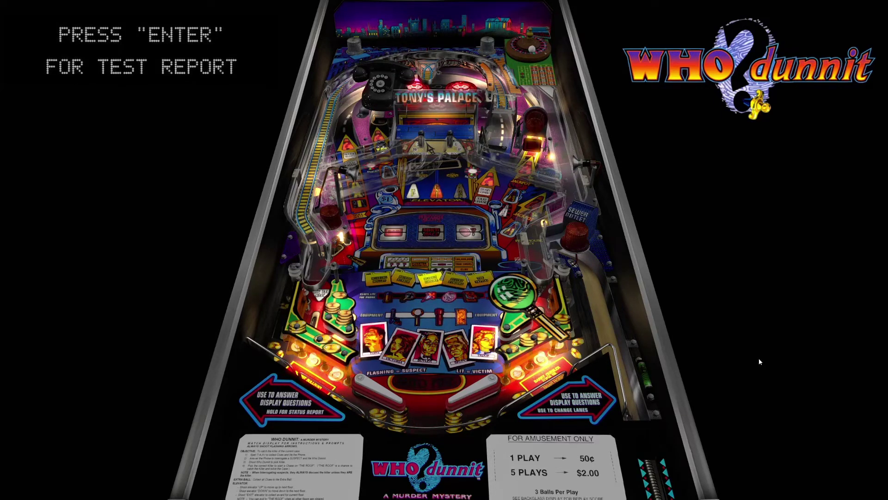
pyautogui.press('5')
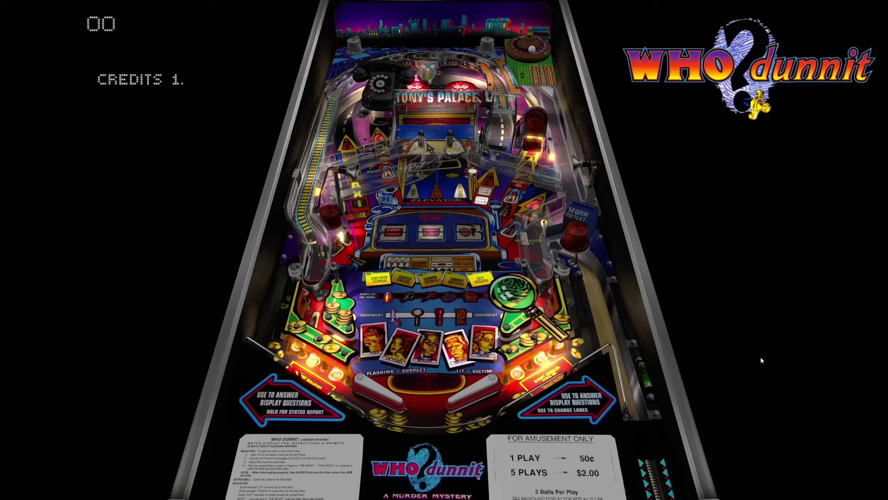
pyautogui.press('5')
pyautogui.press('5')
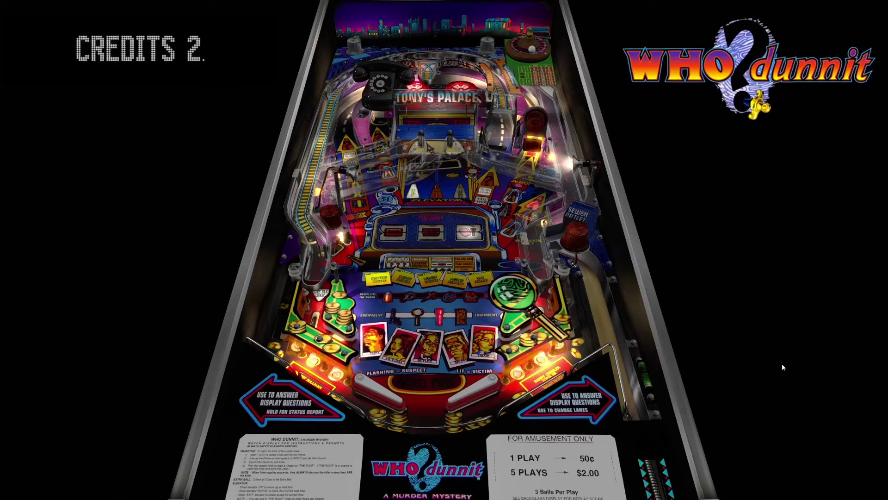
# Start a game at the Regular skill level and operate the flippers to try the alternate sounds
pyautogui.press('1')
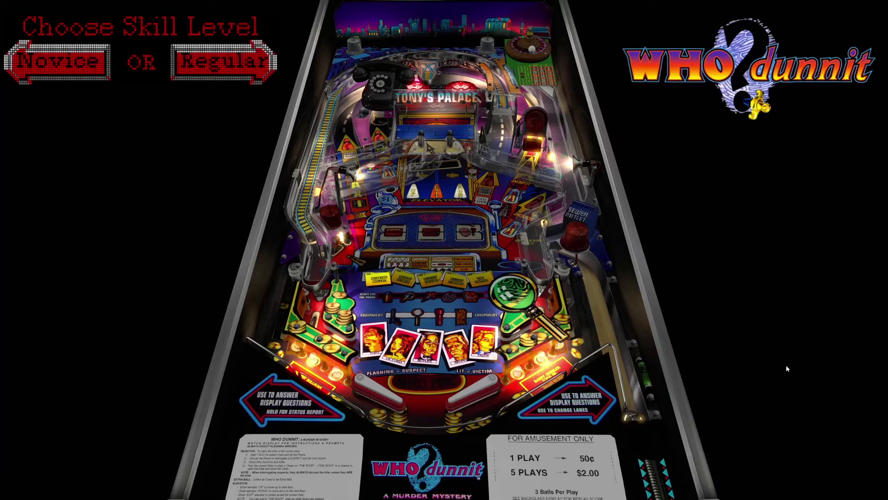
pyautogui.press('Shift_R')
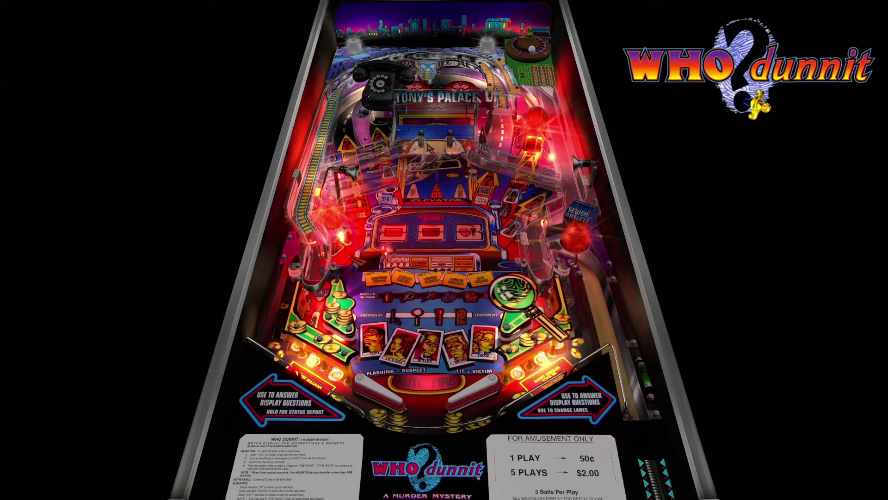
pyautogui.press('shift')
pyautogui.press('shift')
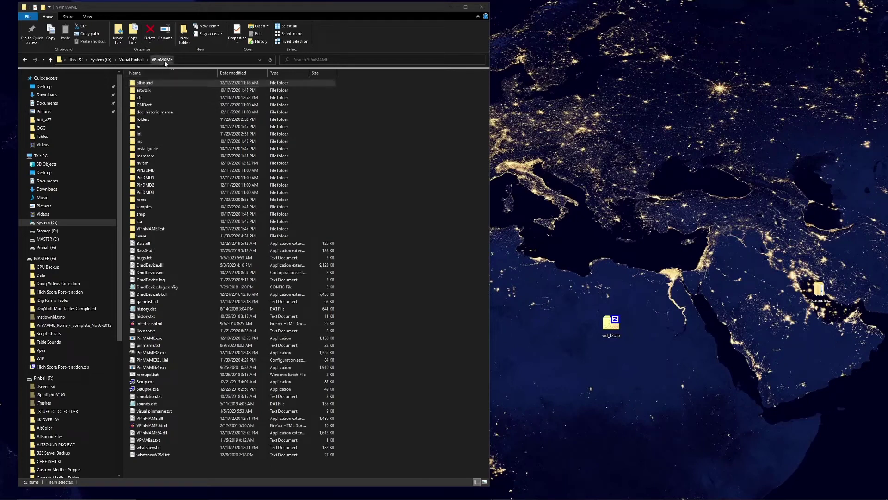
# Browse the sound files in altsound\wd_12 and open altsound.csv in Notepad
pyautogui.doubleClick(154, 83)
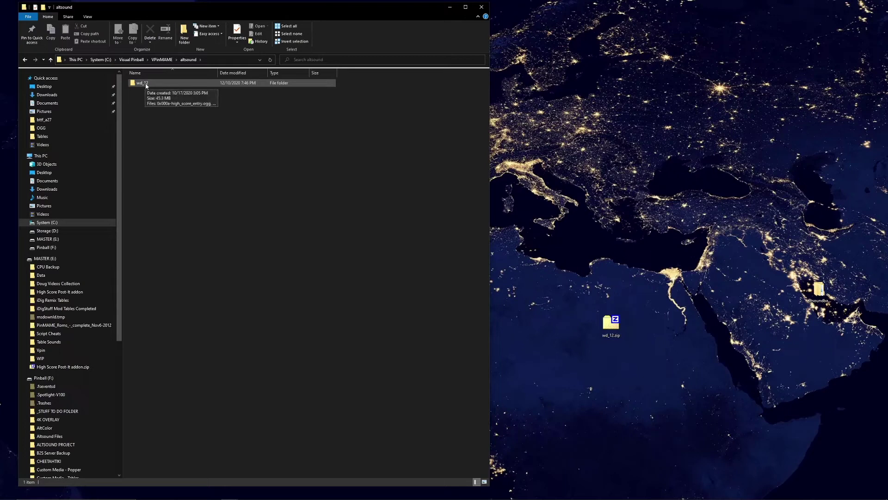
pyautogui.doubleClick(146, 85)
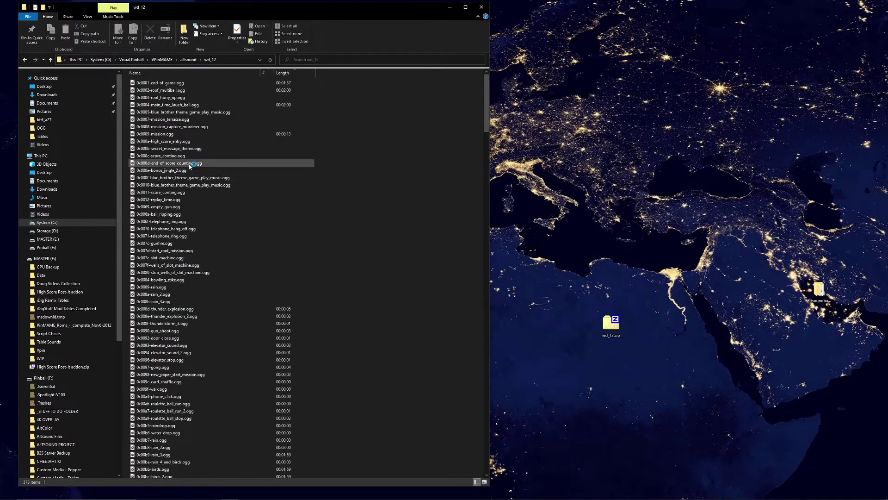
pyautogui.scroll(-10, 171, 153)
pyautogui.scroll(-20, 178, 162)
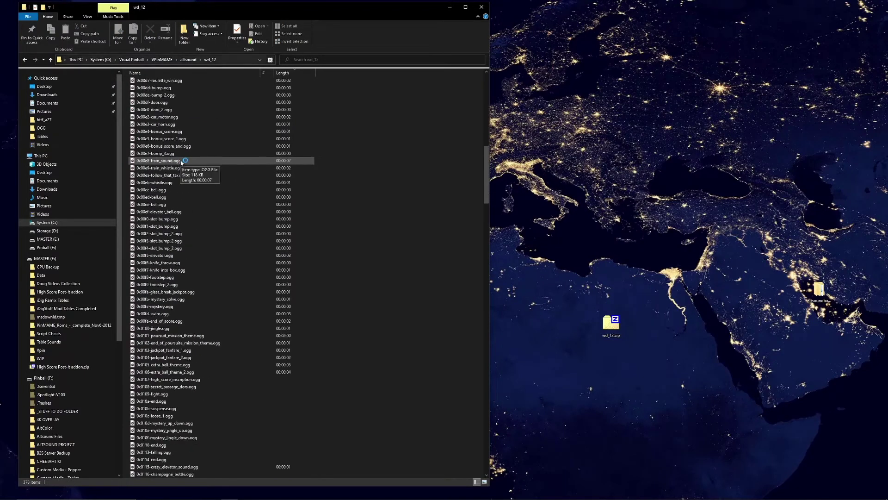
pyautogui.scroll(-7, 172, 229)
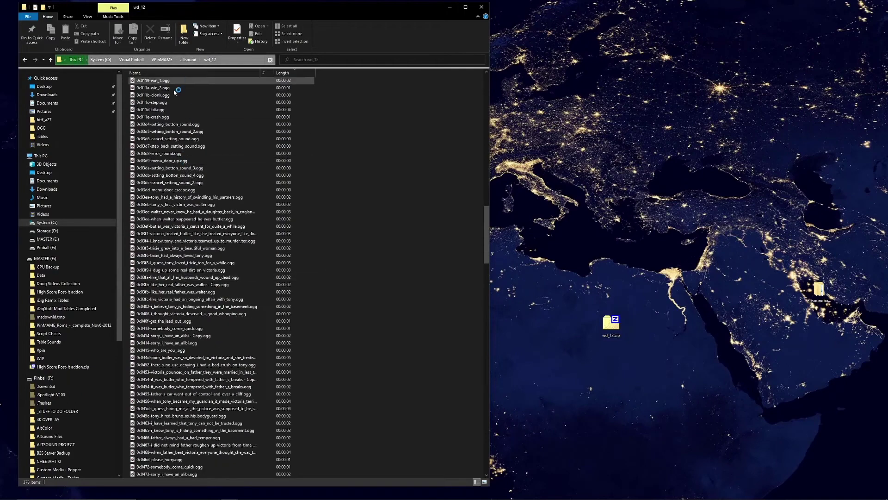
pyautogui.scroll(-20, 174, 346)
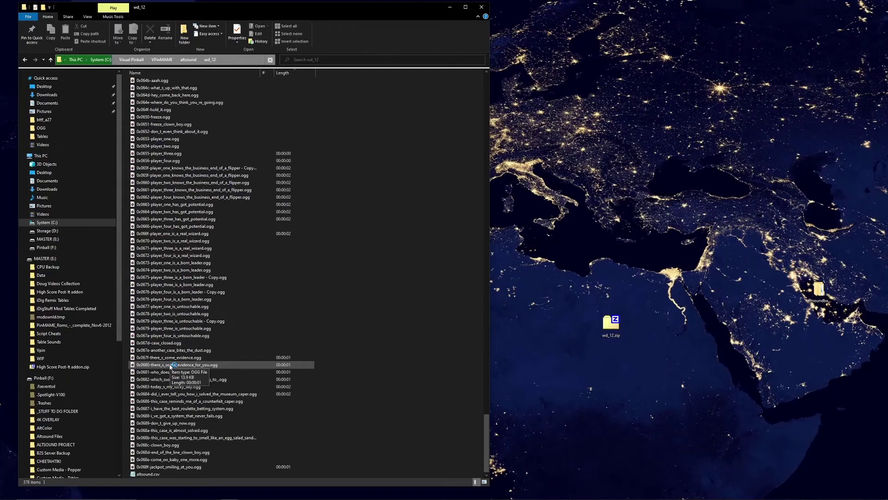
pyautogui.scroll(-4, 157, 416)
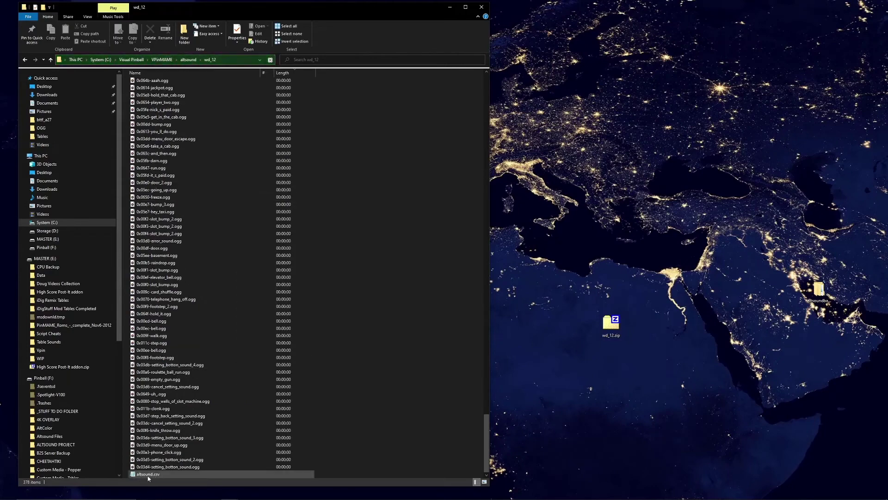
pyautogui.doubleClick(149, 475)
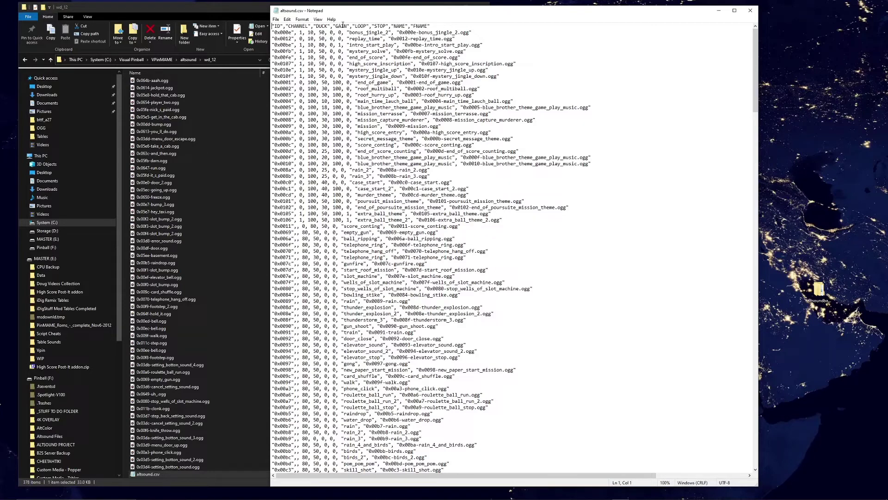
# Set the GAIN value of the 0x0002 roof_multiball entry to 10 and save altsound.csv
pyautogui.moveTo(348, 26); pyautogui.dragTo(336, 27)
pyautogui.moveTo(322, 88); pyautogui.dragTo(325, 88)
pyautogui.write('1')
pyautogui.click(275, 20)
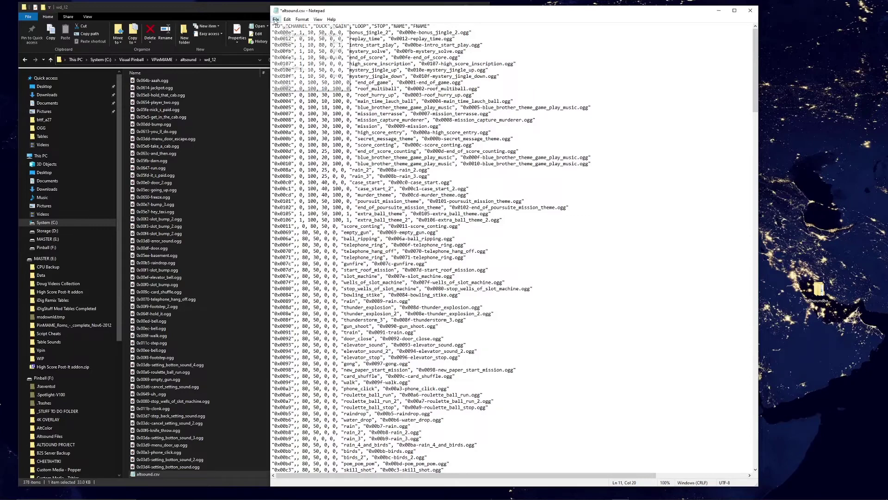
pyautogui.click(287, 51)
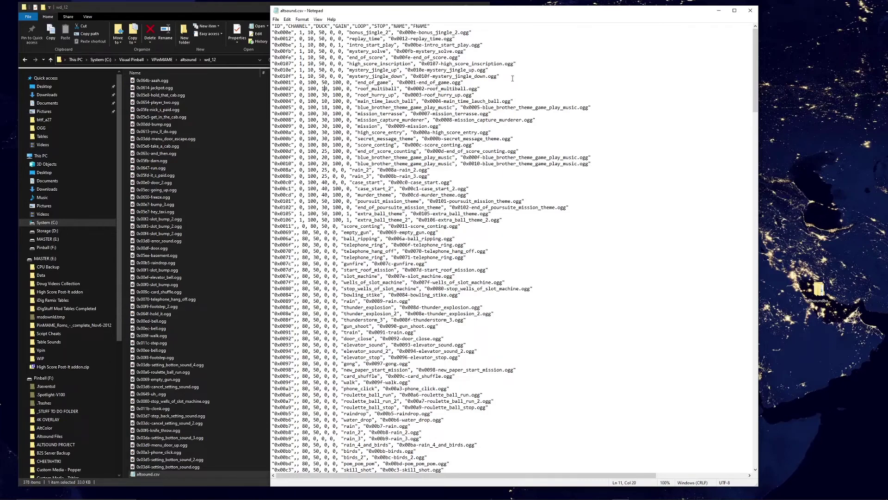
# Remove the 0x010f mystery_jingle_down line from altsound.csv and close the file without saving
pyautogui.moveTo(513, 79); pyautogui.dragTo(272, 77)
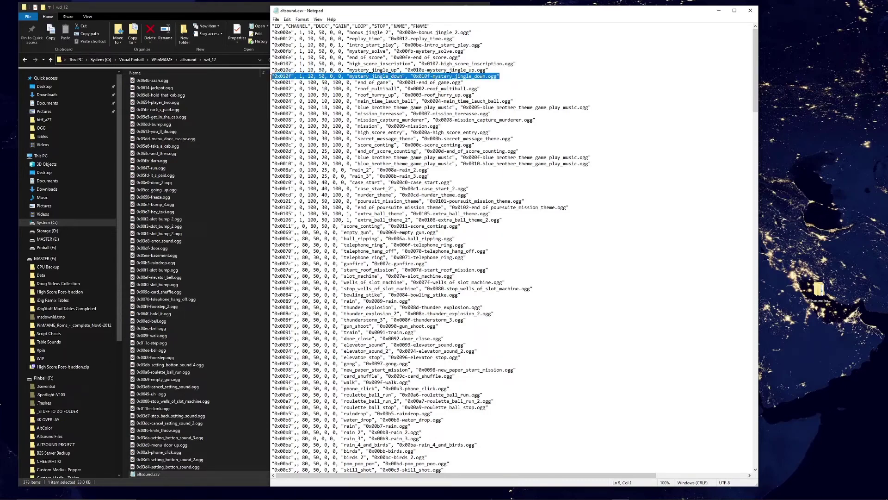
pyautogui.press('Delete')
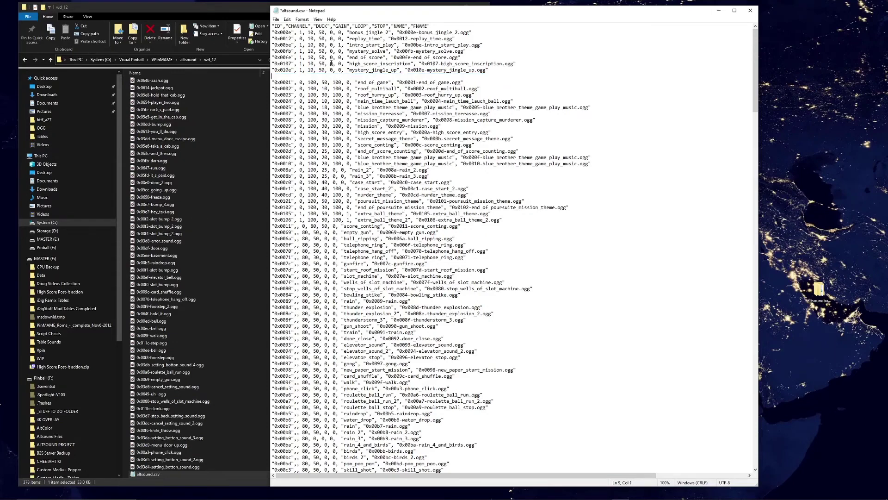
pyautogui.press('BackSpace')
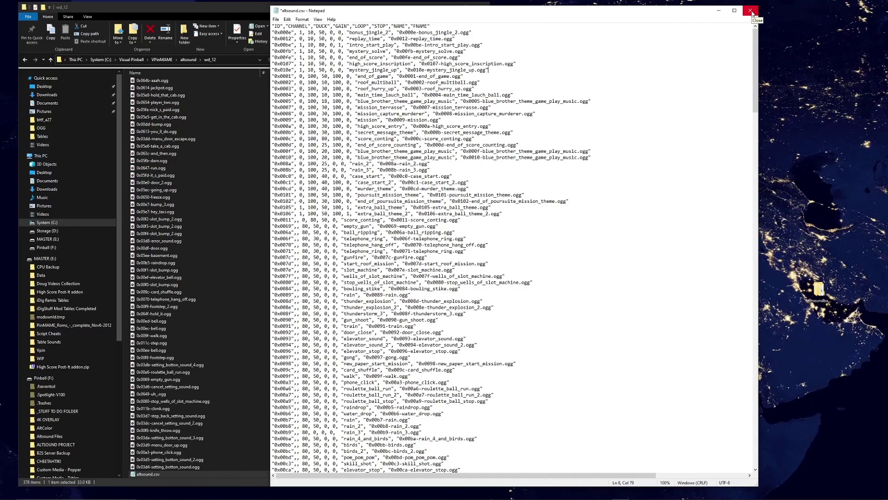
pyautogui.click(751, 11)
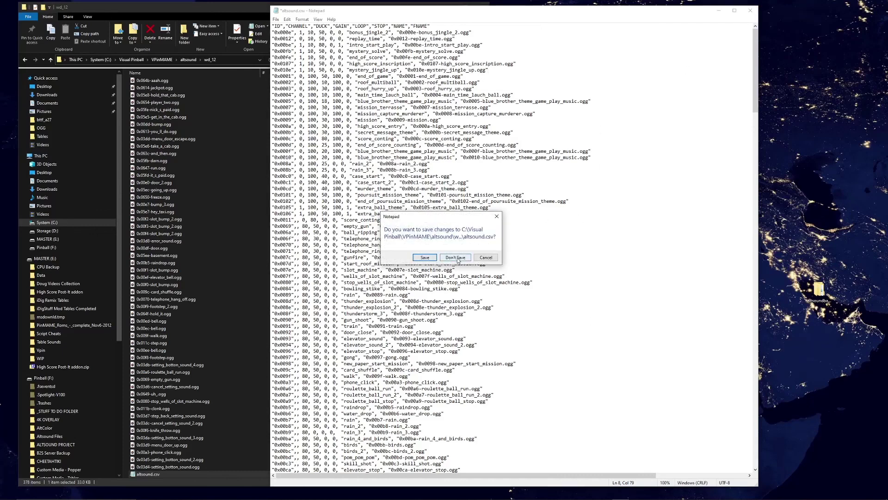
pyautogui.click(456, 257)
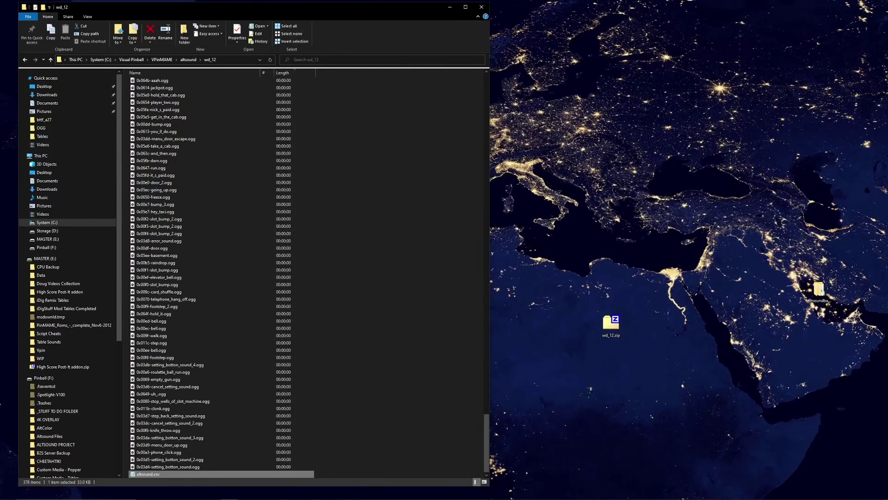